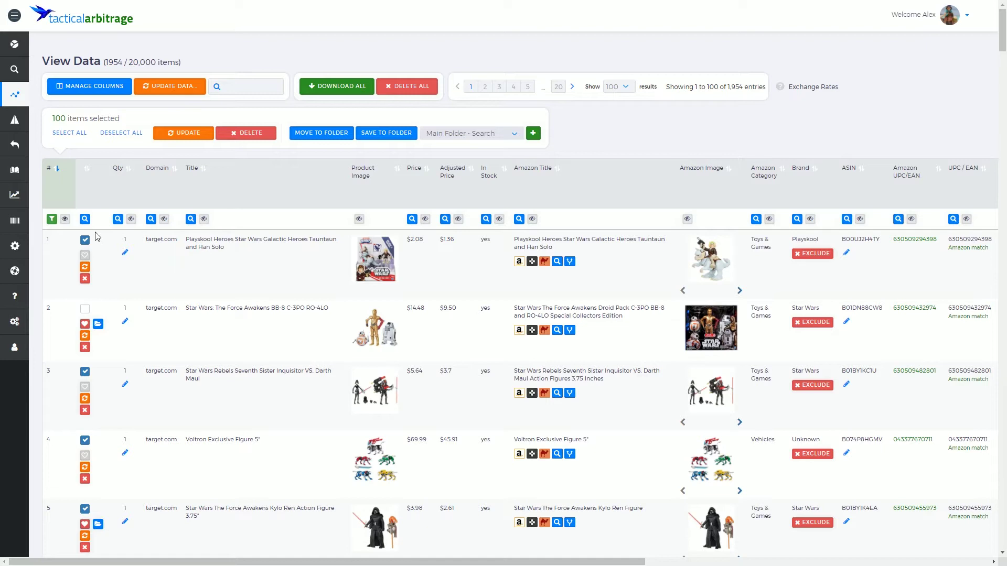
# Untick the checkboxes for rows 1 and 2 so the counter reads 98 items selected.
pyautogui.click(85, 310)
pyautogui.click(85, 240)
pyautogui.click(85, 310)
# Heart row 1's Playskool Heroes Han Solo set to add it to the saved list.
pyautogui.click(85, 256)
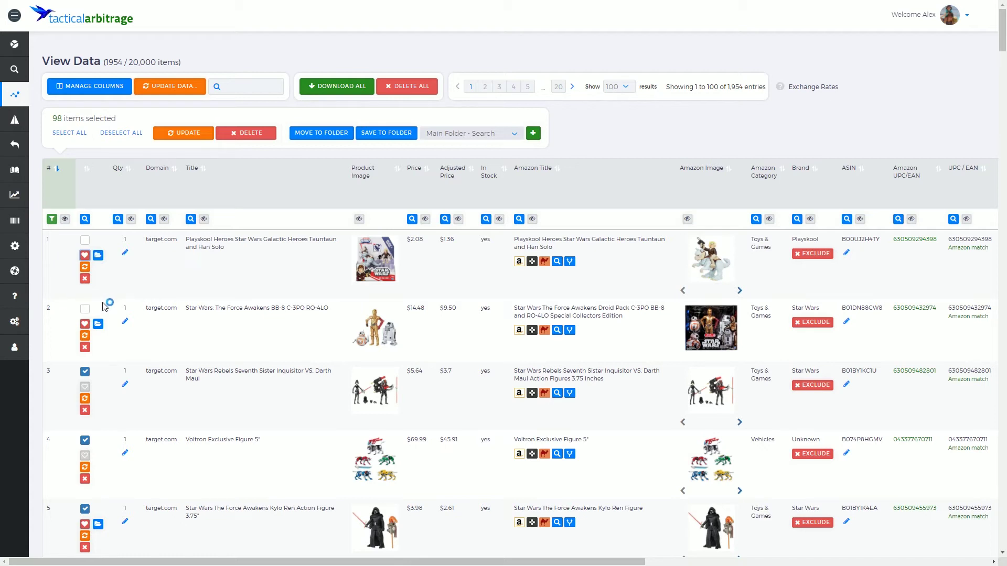
# Check row 1's saved-in folder, then set the save folder to 'advanced import'.
pyautogui.click(99, 257)
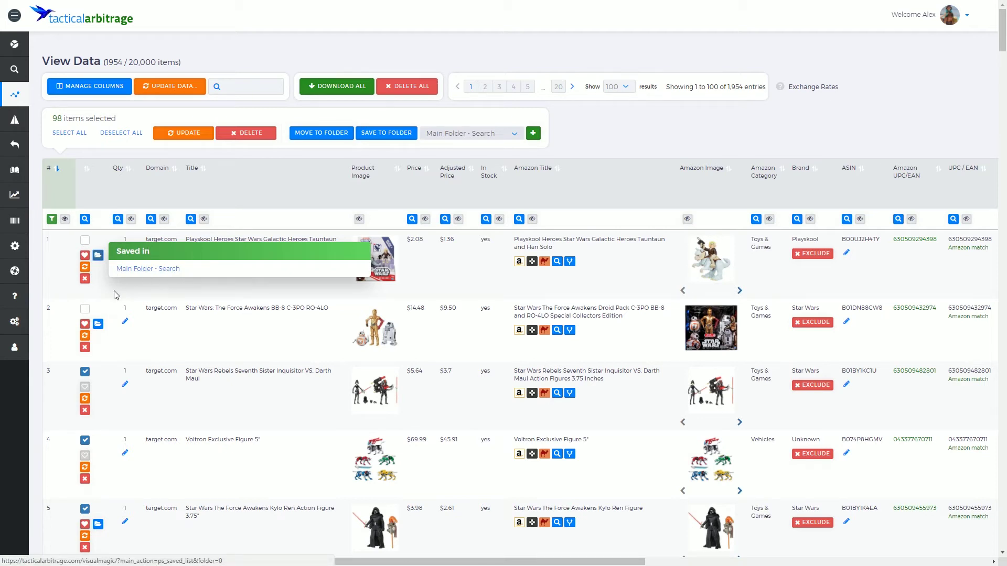
pyautogui.click(57, 271)
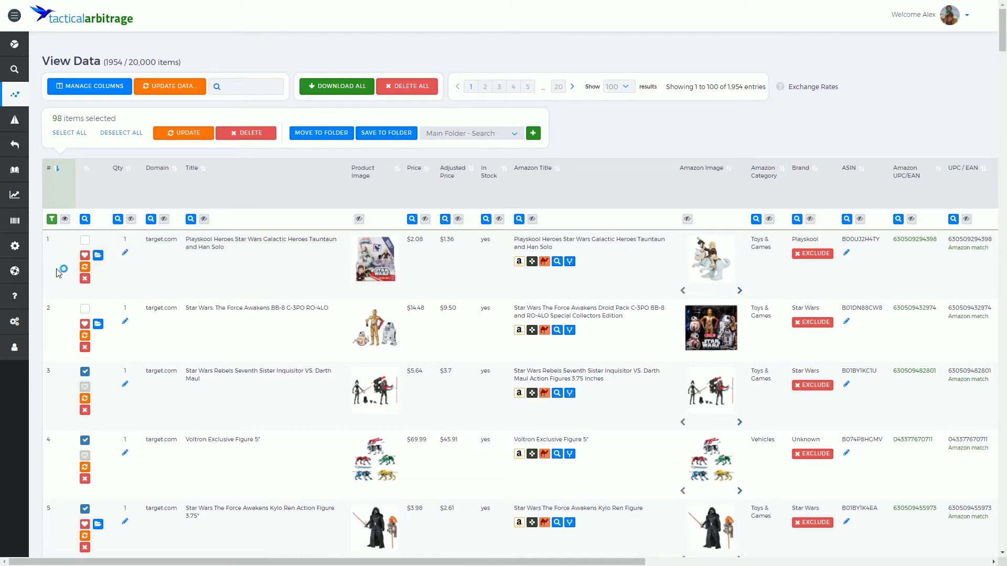
pyautogui.click(464, 136)
pyautogui.click(465, 198)
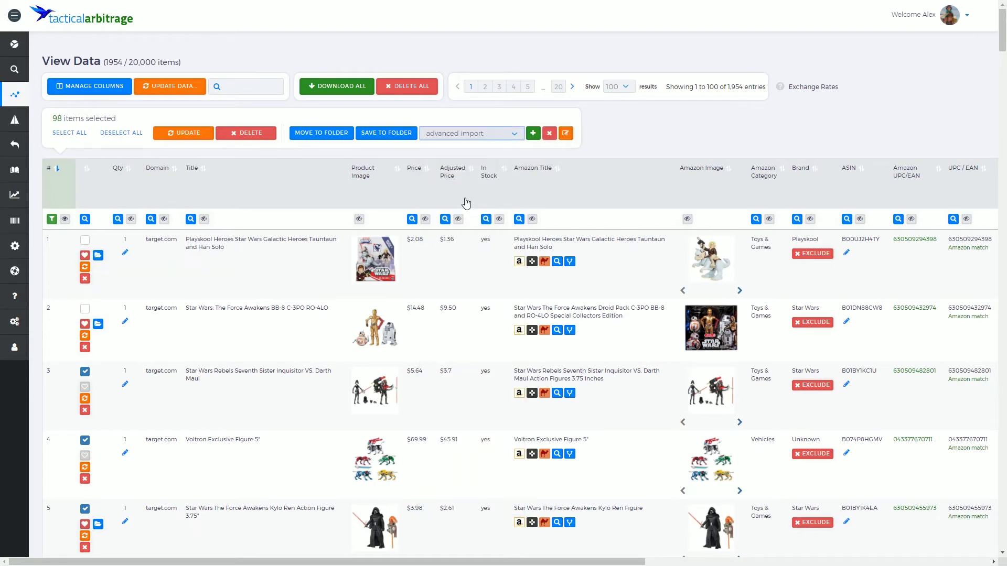
# Save row 3's Seventh Sister Inquisitor vs. Darth Maul item and confirm it's in advanced import.
pyautogui.click(85, 387)
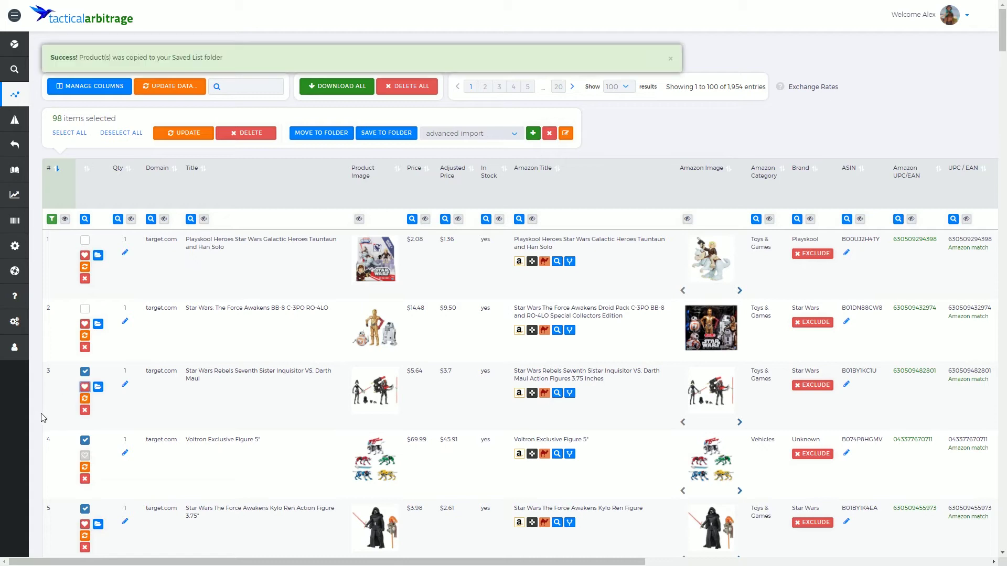
pyautogui.click(98, 388)
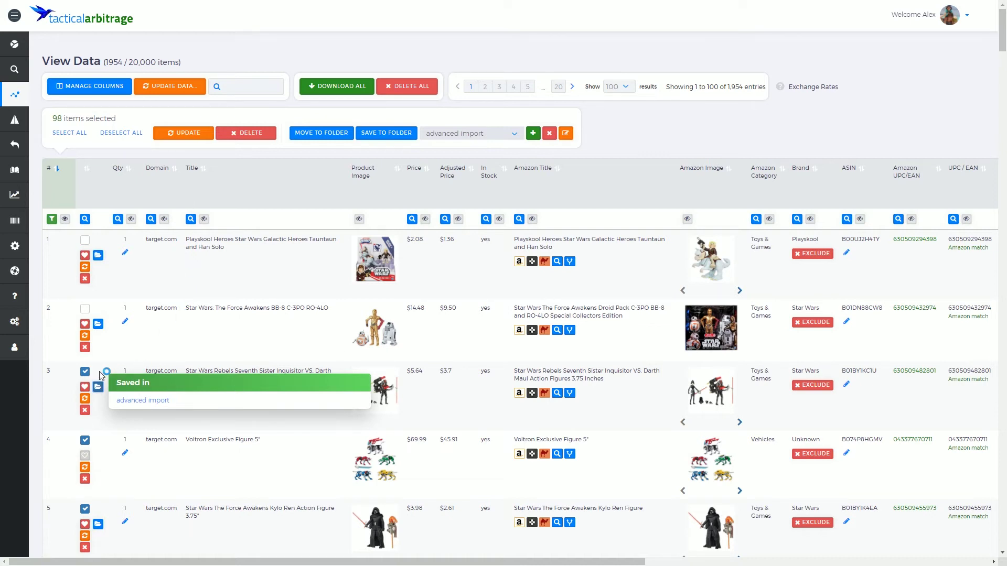
pyautogui.click(469, 134)
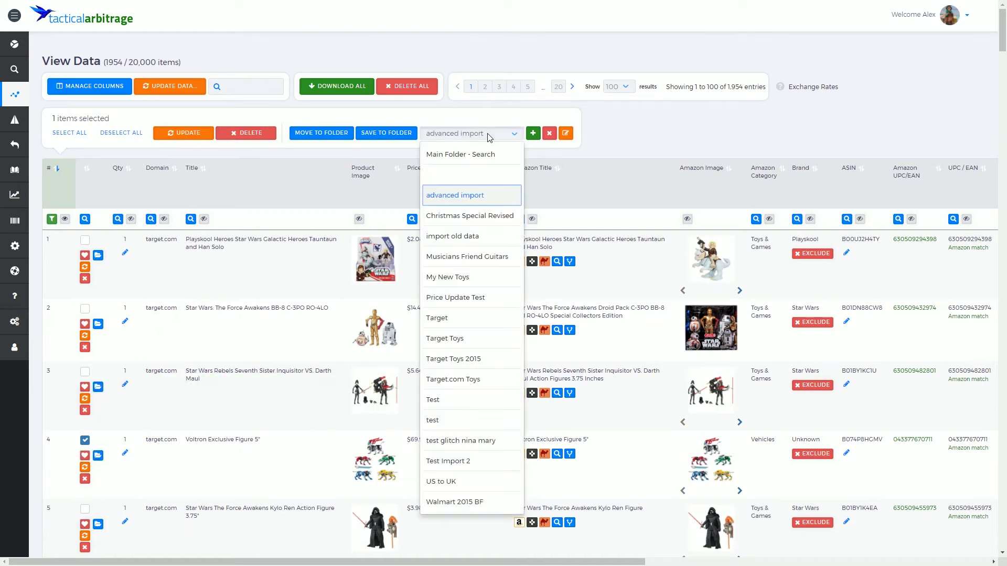
# Switch the save folder to 'Main Folder - Search' and tick only row 1's checkbox.
pyautogui.click(472, 156)
pyautogui.click(84, 239)
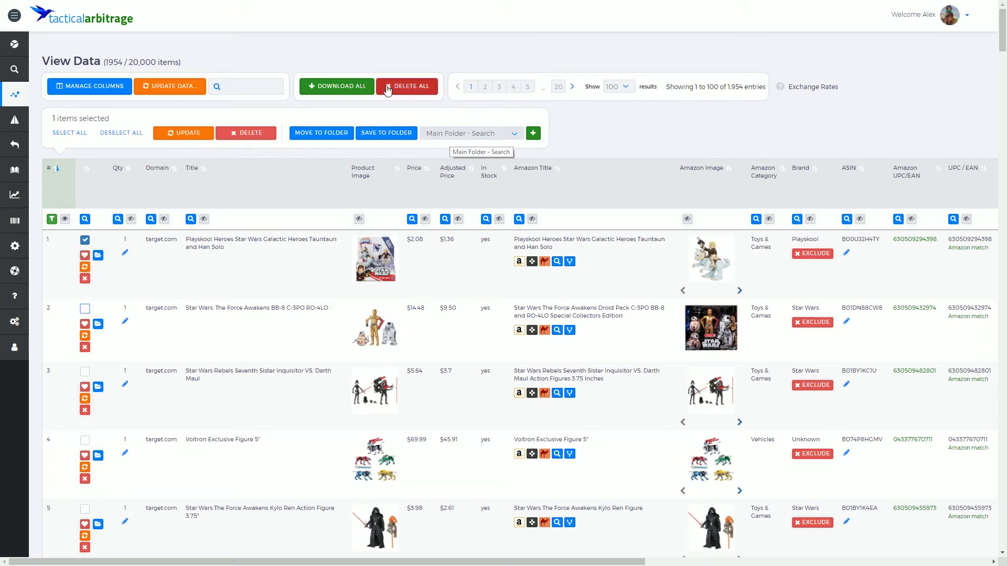
# Open the Saved List from the Data sidebar and check the first product's folder.
pyautogui.moveTo(9, 121)
pyautogui.moveTo(14, 95)
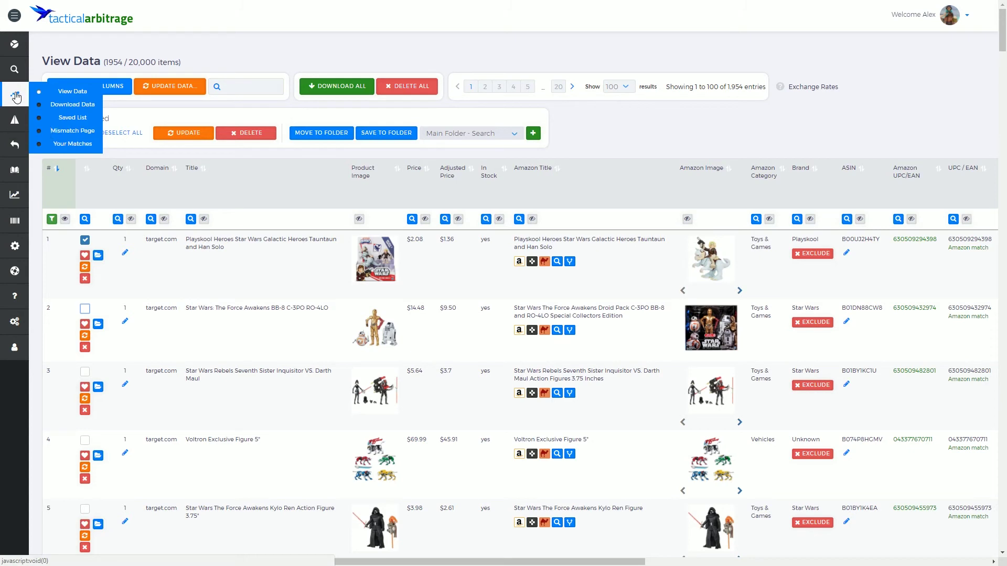
pyautogui.click(74, 121)
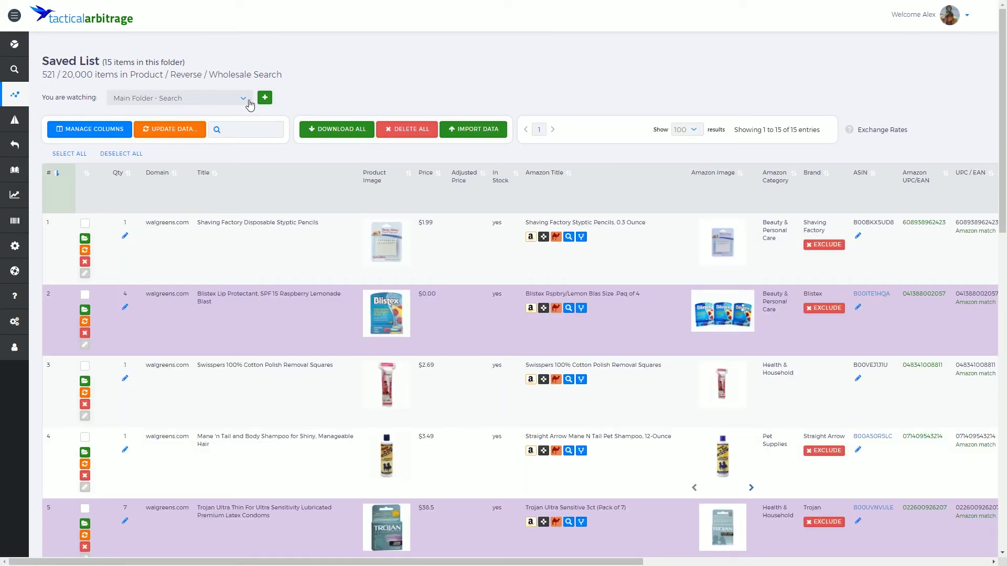
pyautogui.moveTo(7, 99)
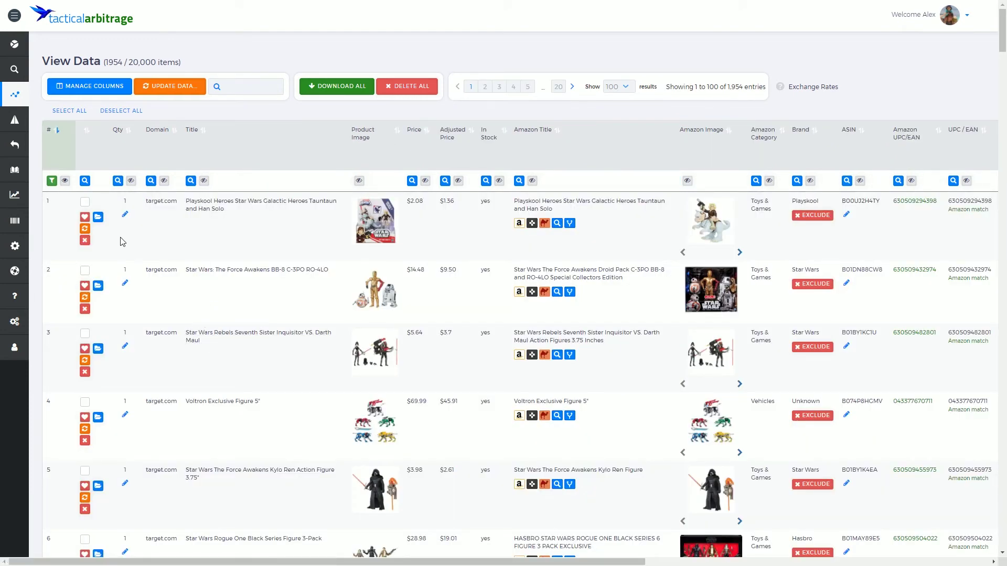
pyautogui.click(98, 219)
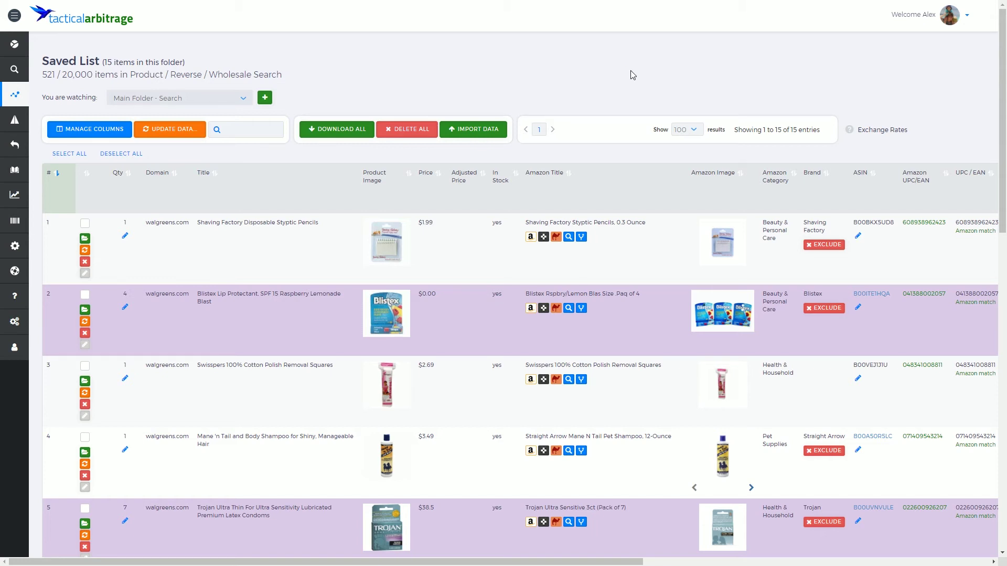
# Close the Saved List tab and return the browser to full screen.
pyautogui.press('F11')
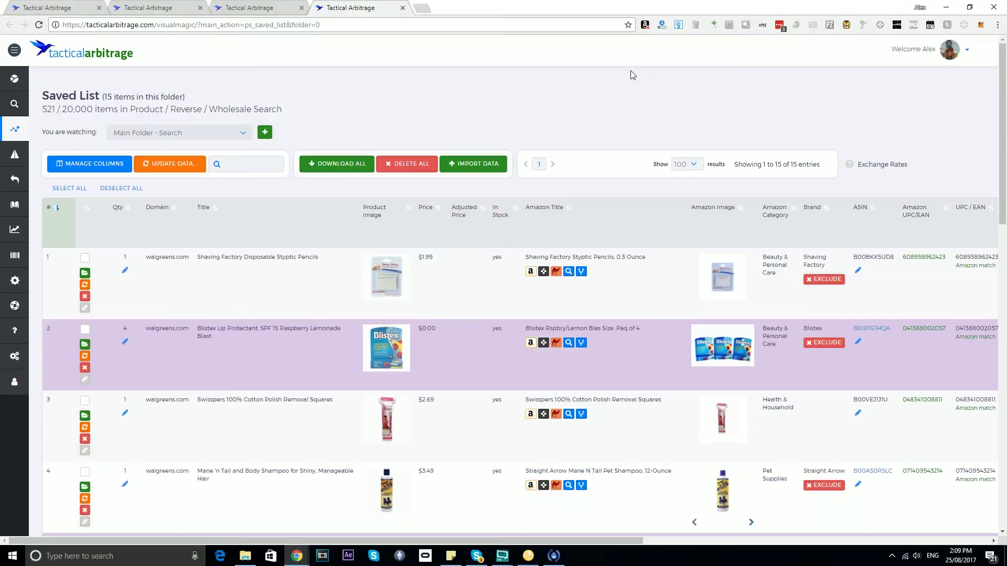
pyautogui.click(402, 9)
pyautogui.press('F11')
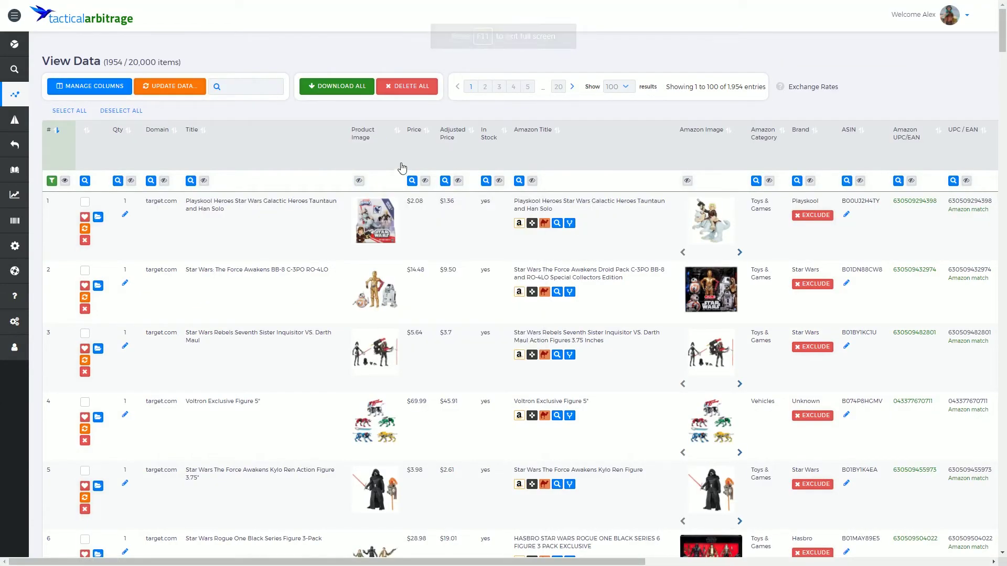
# Refresh data for row 1 and row 9's PJ Masks set, confirming $10.52 profit and 53.50% ROI.
pyautogui.scroll(-1, 401, 166)
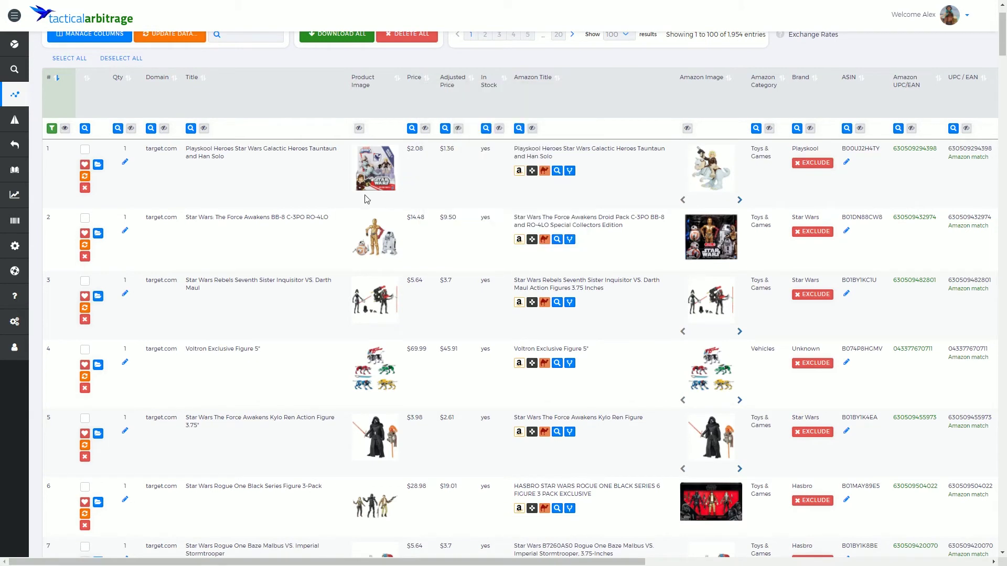
pyautogui.click(85, 176)
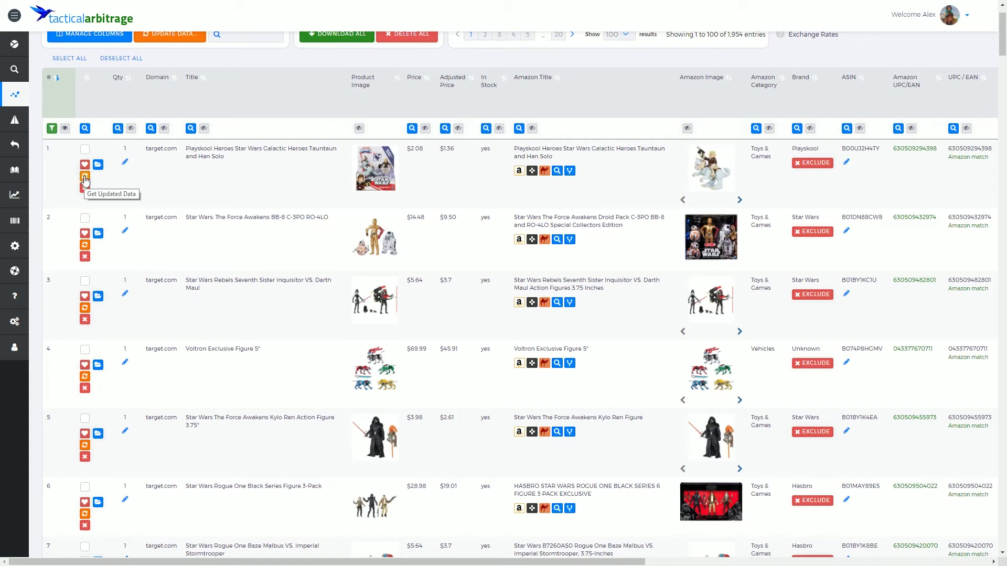
pyautogui.scroll(-8, 67, 273)
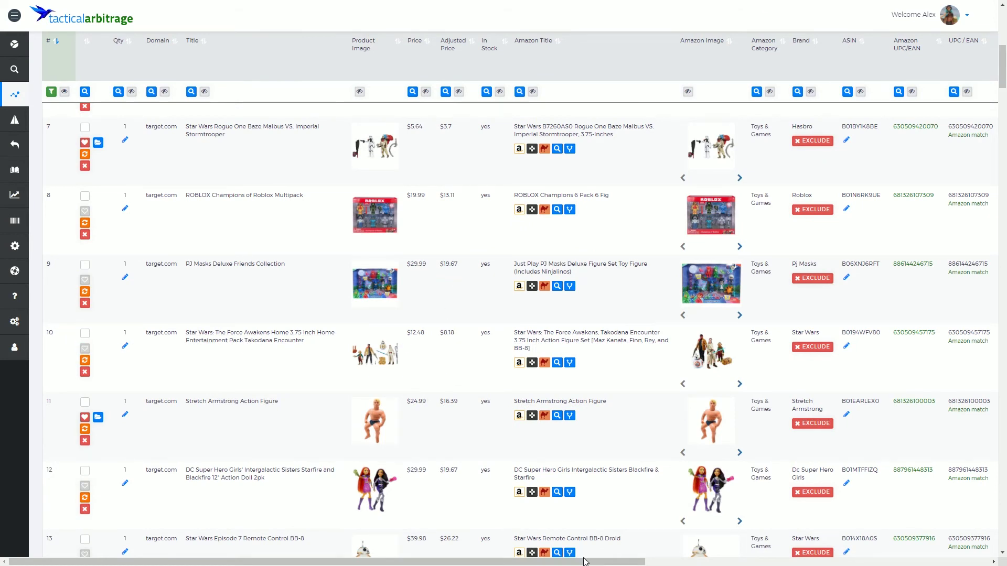
pyautogui.moveTo(586, 561); pyautogui.dragTo(767, 563)
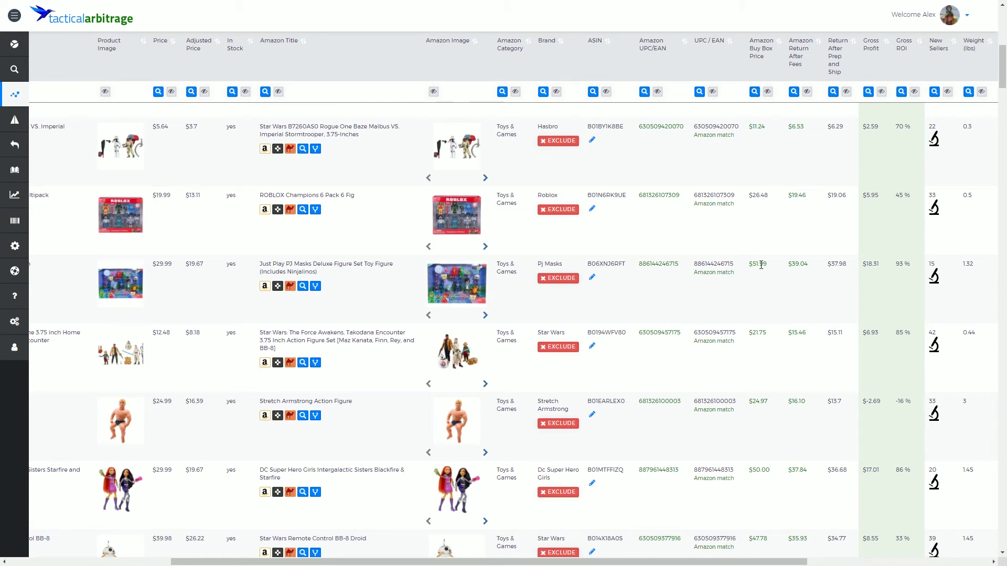
pyautogui.hscroll(-5, 762, 513)
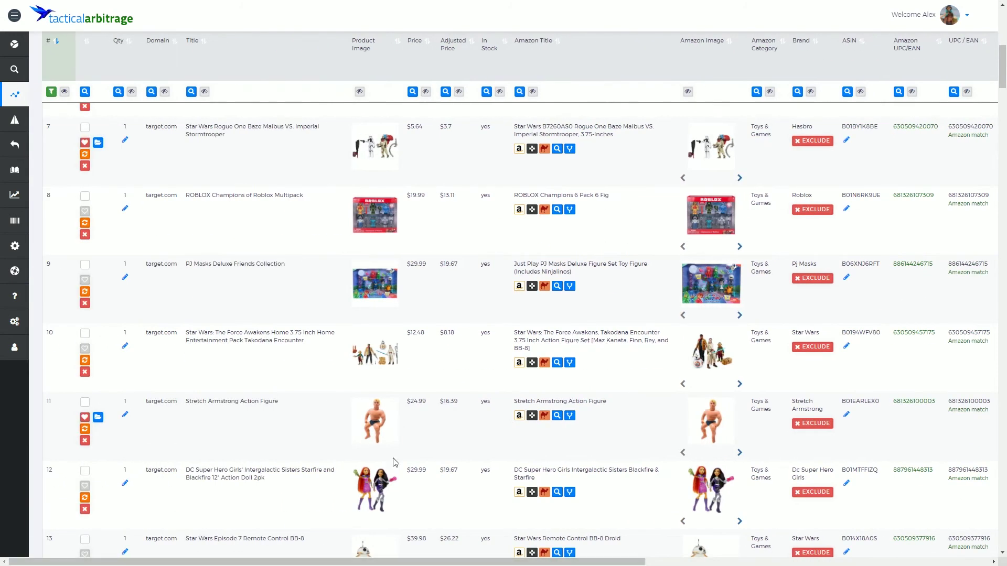
pyautogui.click(86, 293)
pyautogui.moveTo(570, 562); pyautogui.dragTo(757, 561)
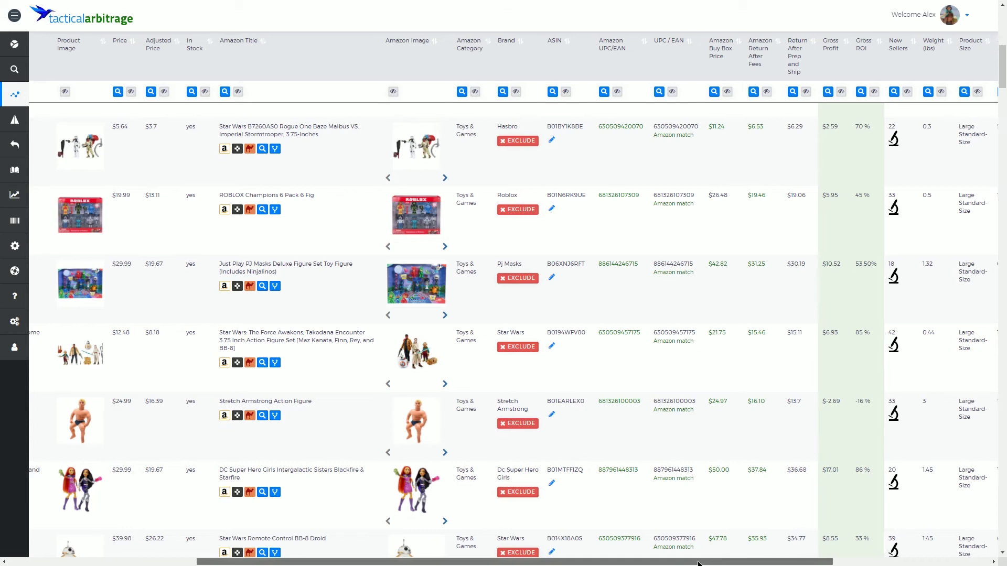
pyautogui.moveTo(572, 563); pyautogui.dragTo(380, 562)
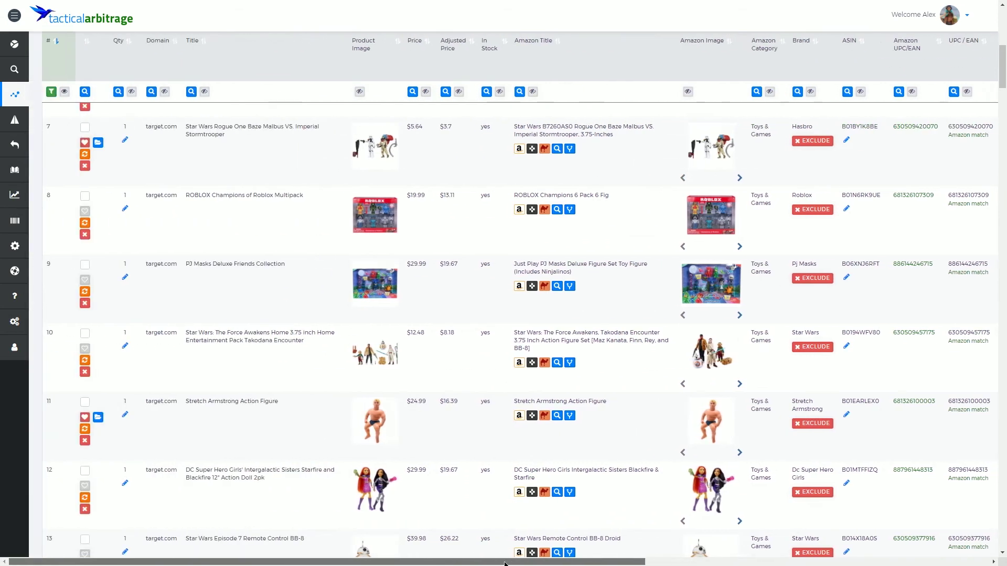
# Start deleting row 9's PJ Masks Deluxe Friends Collection with its red X button.
pyautogui.click(85, 304)
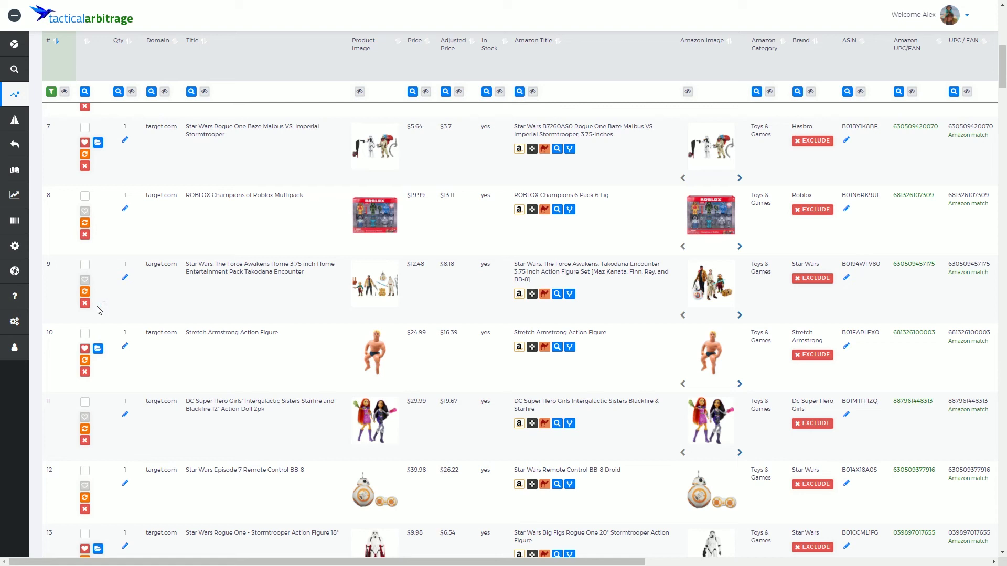
# Scroll down to rows 31–37 and preview the two $15.39 Wonder Woman doll images.
pyautogui.scroll(-2, 244, 301)
pyautogui.scroll(-7, 246, 292)
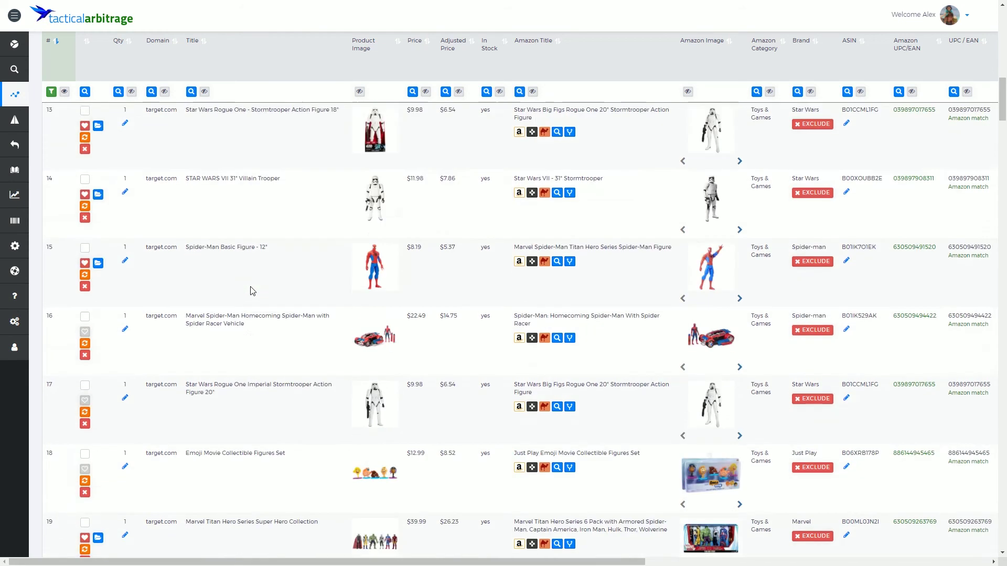
pyautogui.scroll(-8, 262, 292)
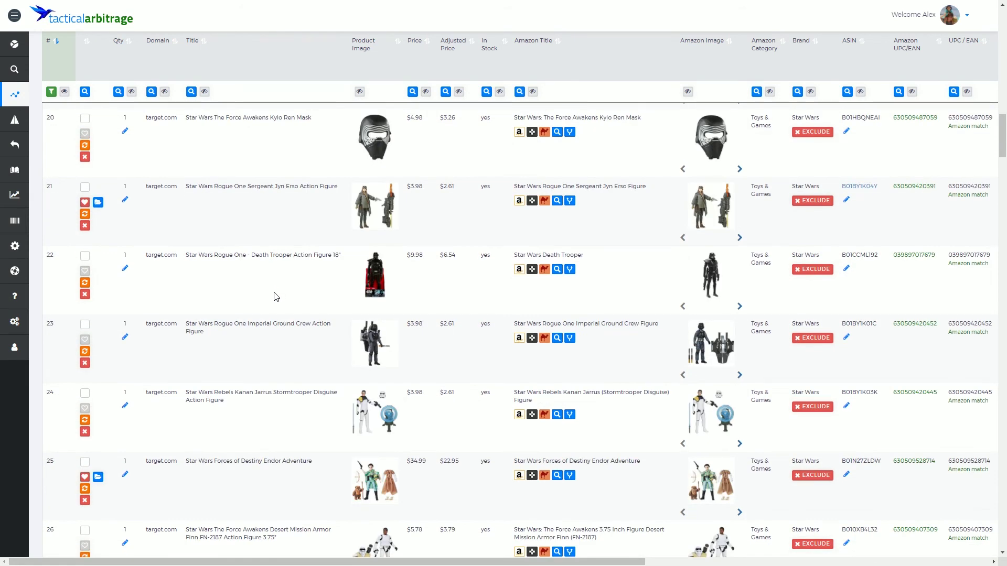
pyautogui.scroll(-8, 286, 296)
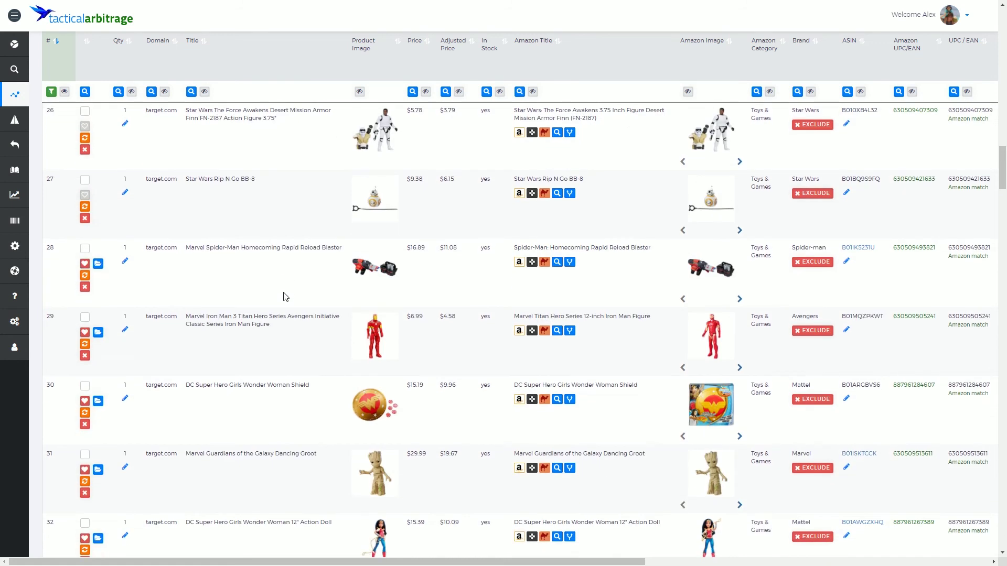
pyautogui.moveTo(368, 276)
pyautogui.scroll(-6, 339, 278)
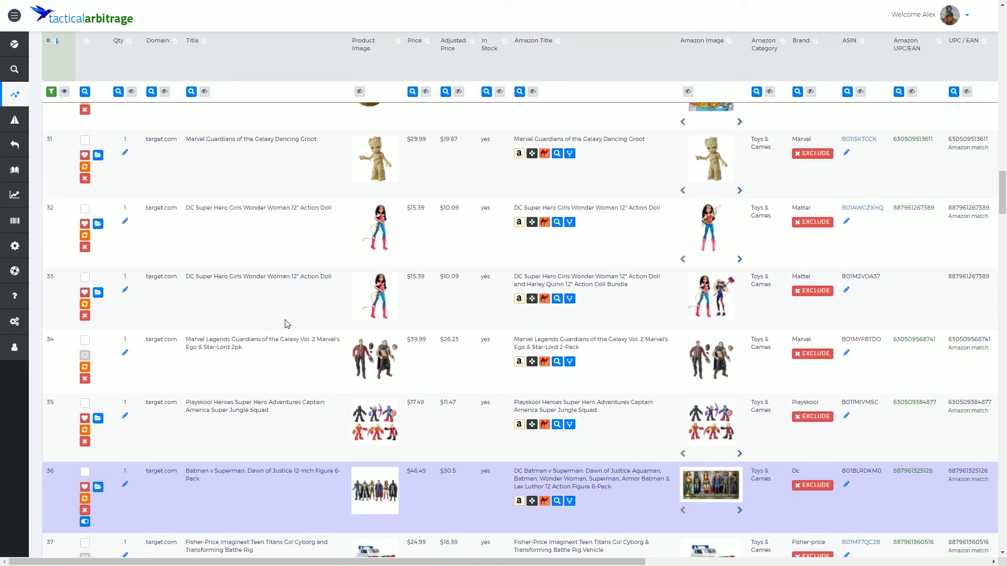
pyautogui.moveTo(382, 296)
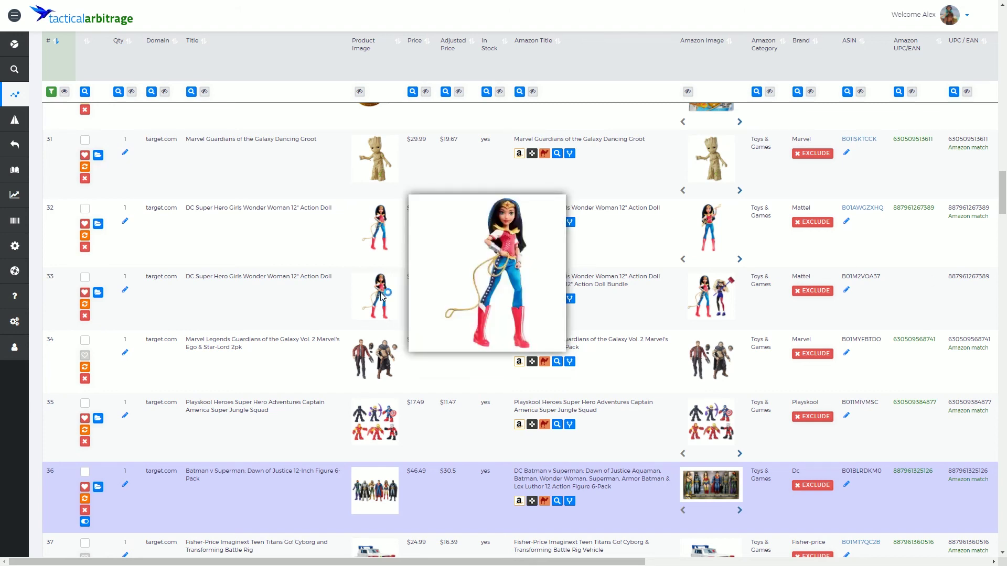
pyautogui.moveTo(709, 291)
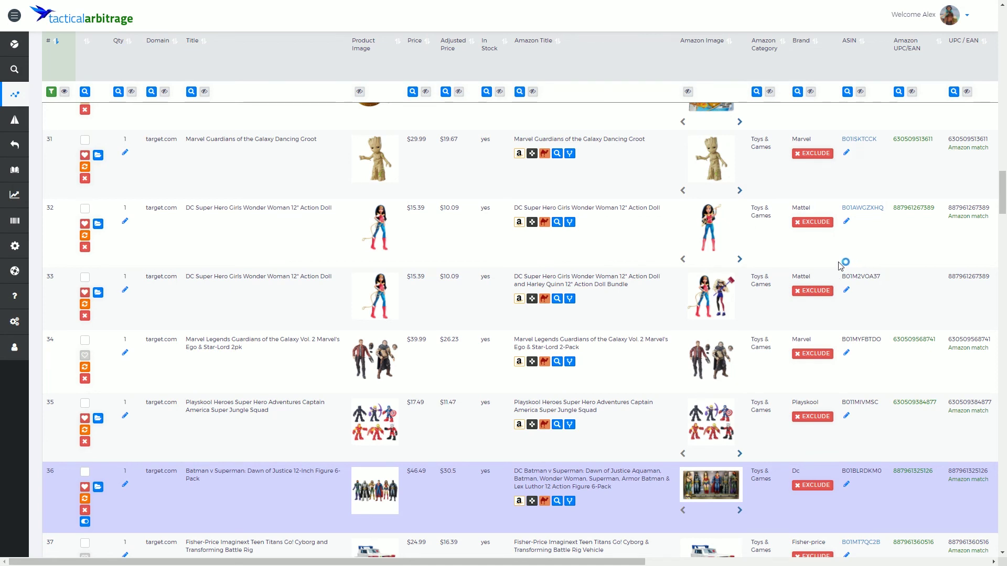
# Open row 33's red X options to mark the Wonder Woman doll as a mismatch.
pyautogui.click(85, 316)
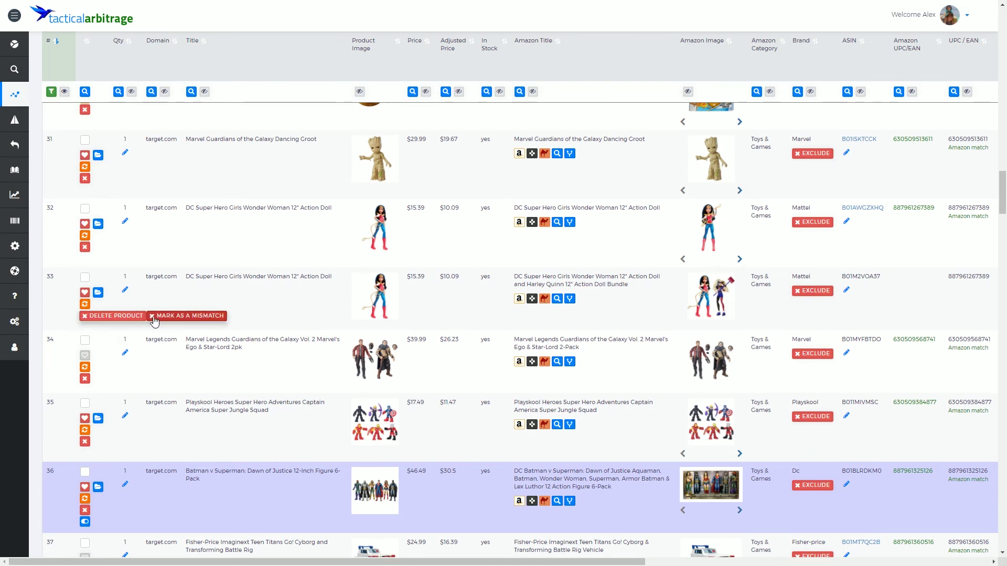